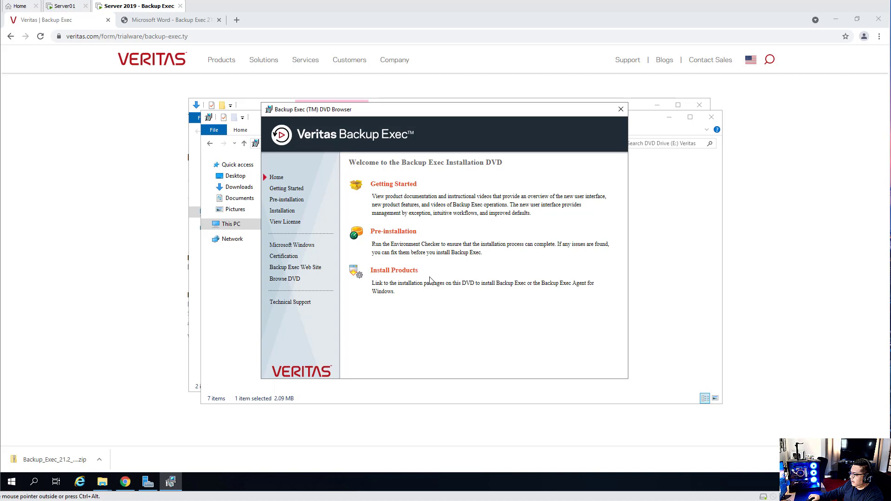
Go through Getting Started, Pre-installation and Installation in the DVD Browser to launch the Backup Exec installer.
{"action": "left_click", "coordinate": [284, 191]}
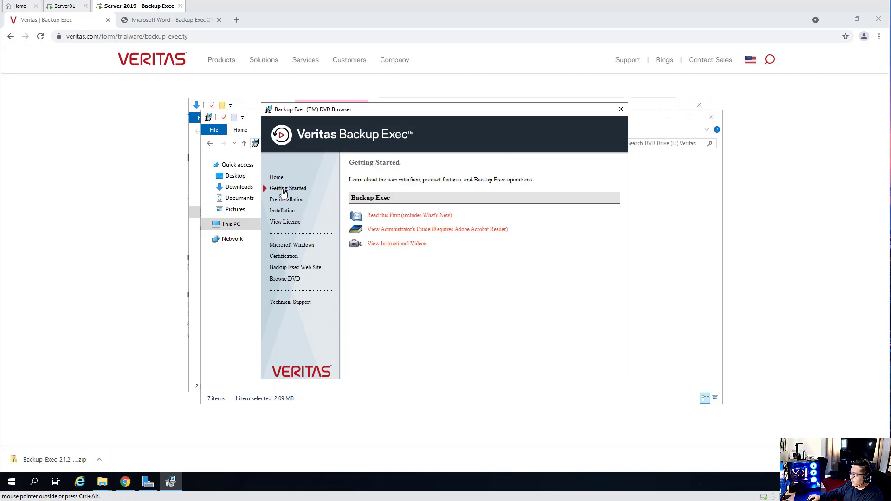
{"action": "left_click", "coordinate": [284, 200]}
{"action": "left_click", "coordinate": [283, 213]}
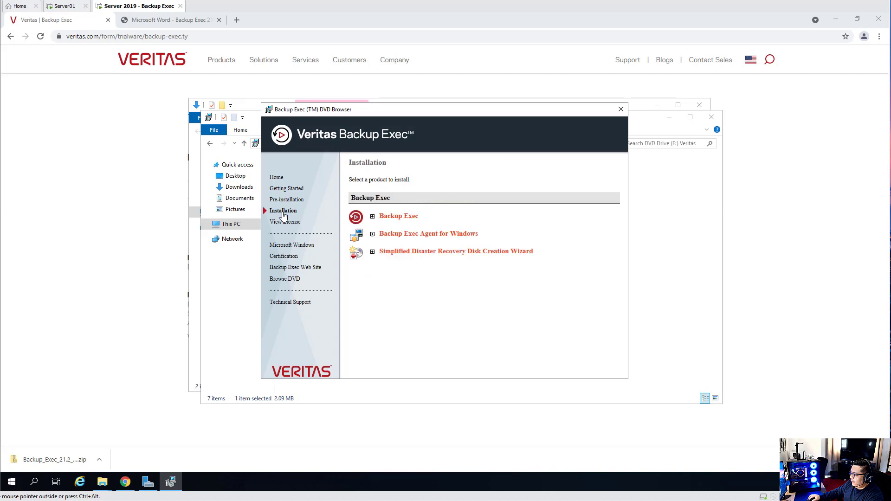
{"action": "left_click", "coordinate": [399, 220]}
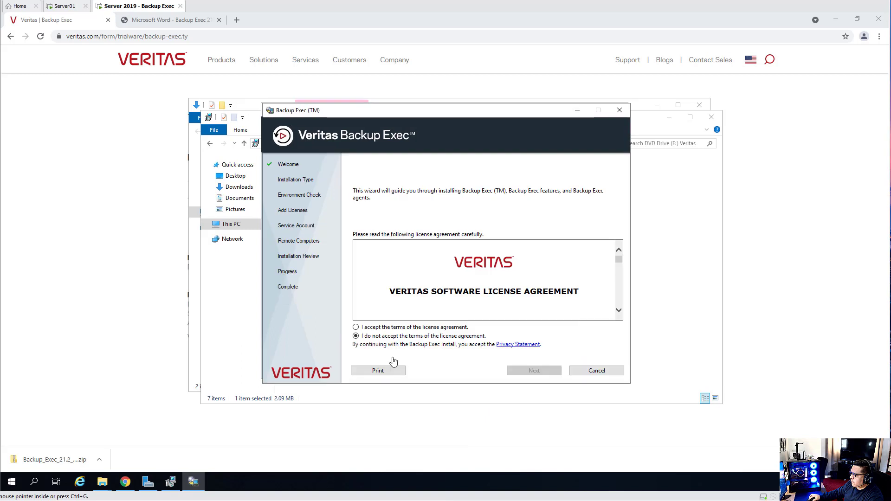
Accept the license agreement and keep the Typical installation type.
{"action": "left_click", "coordinate": [356, 327]}
{"action": "left_click", "coordinate": [542, 374]}
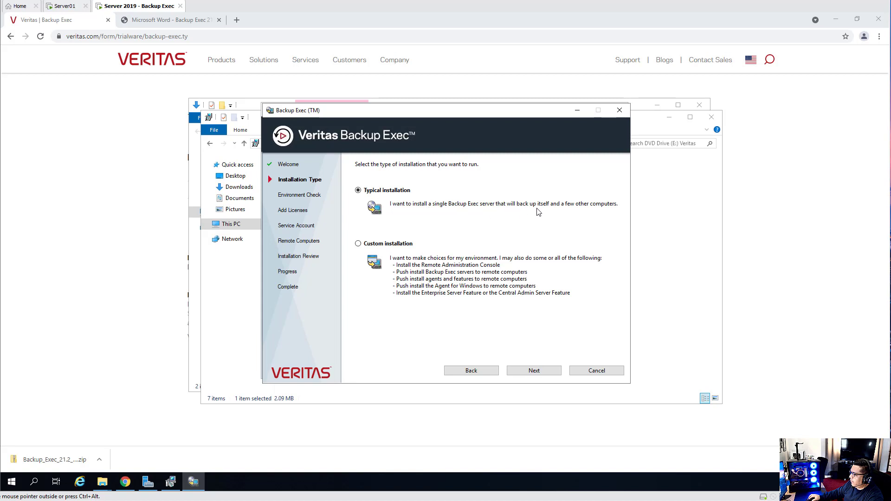
{"action": "left_click", "coordinate": [542, 374]}
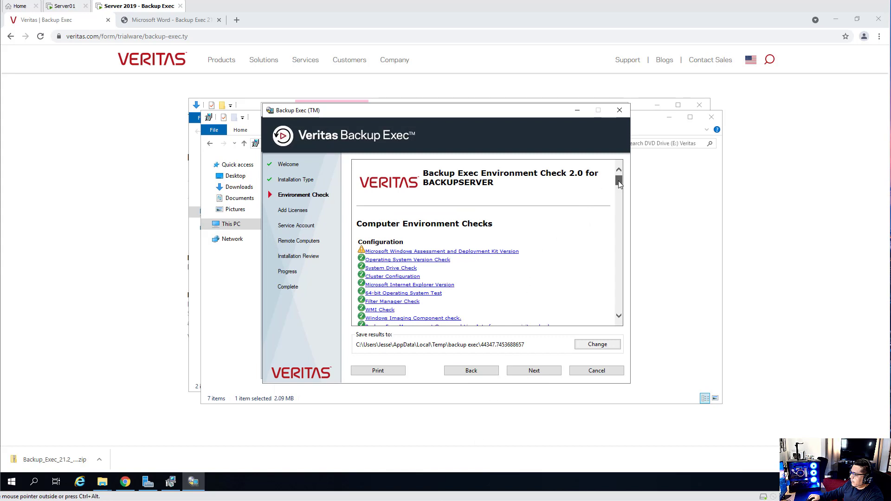
Review the Environment Check results and continue to the Add Licenses page.
{"action": "scroll", "coordinate": [619, 184], "scroll_direction": "down", "scroll_amount": 1}
{"action": "left_click_drag", "start_coordinate": [619, 185], "coordinate": [618, 192]}
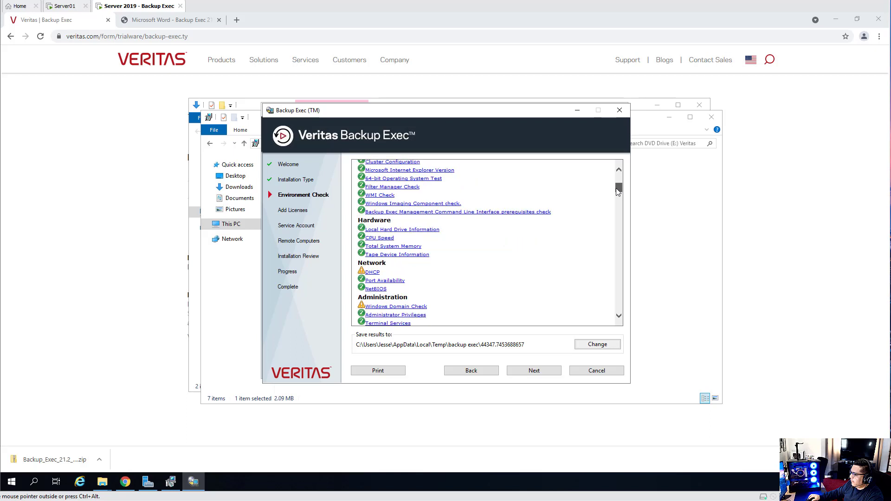
{"action": "left_click_drag", "start_coordinate": [618, 192], "coordinate": [617, 195]}
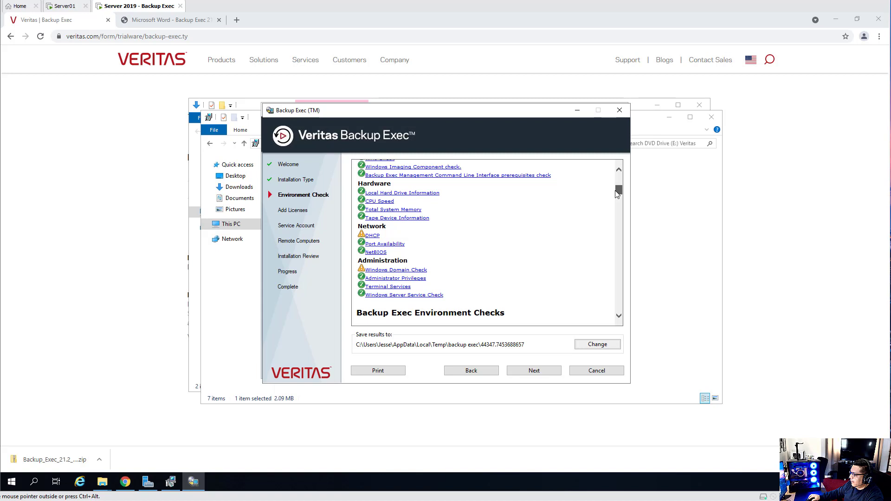
{"action": "left_click_drag", "start_coordinate": [617, 193], "coordinate": [618, 181]}
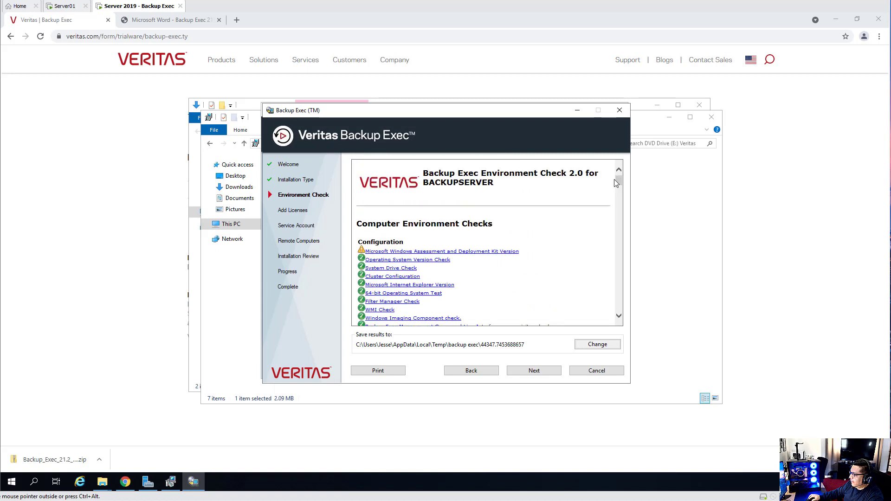
{"action": "left_click", "coordinate": [533, 371]}
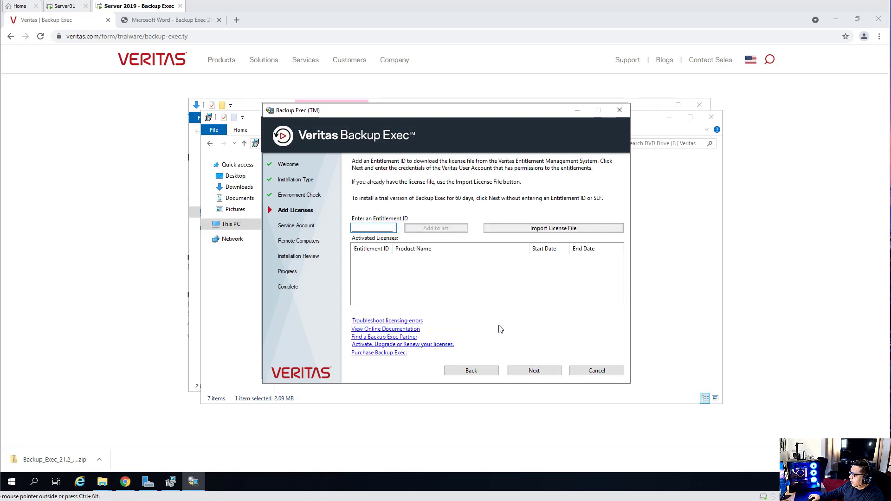
Continue as a trial, enter the service account password, and skip adding remote computers.
{"action": "left_click", "coordinate": [532, 374]}
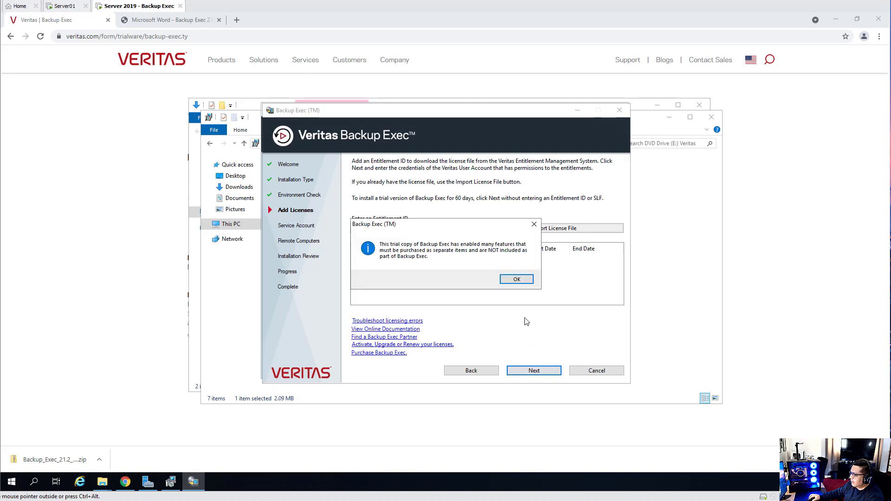
{"action": "left_click", "coordinate": [517, 278]}
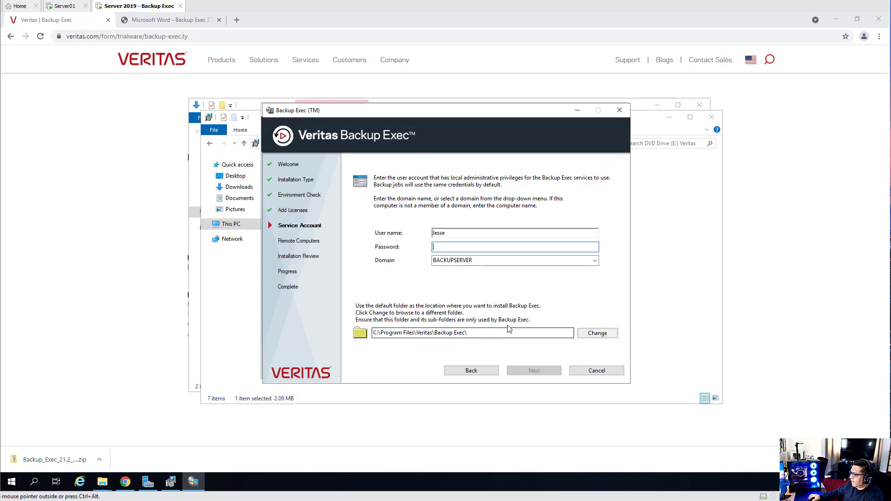
{"action": "type", "text": "P@ssw0rd12"}
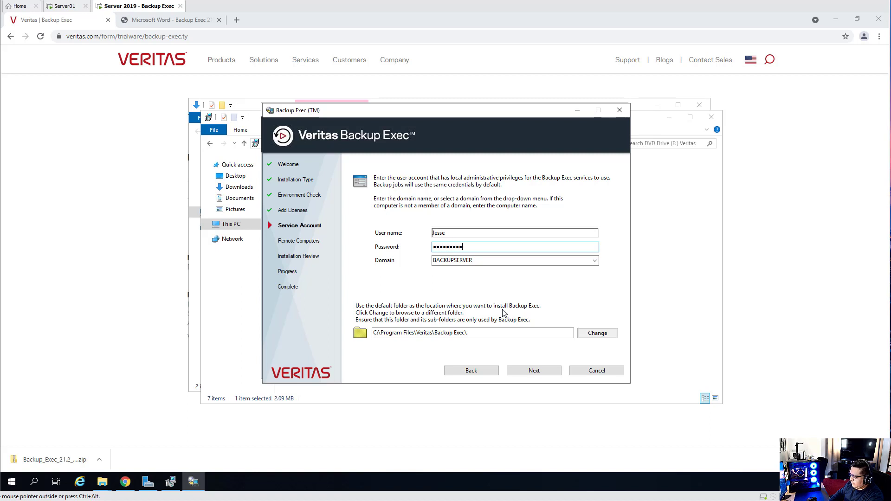
{"action": "left_click", "coordinate": [539, 370]}
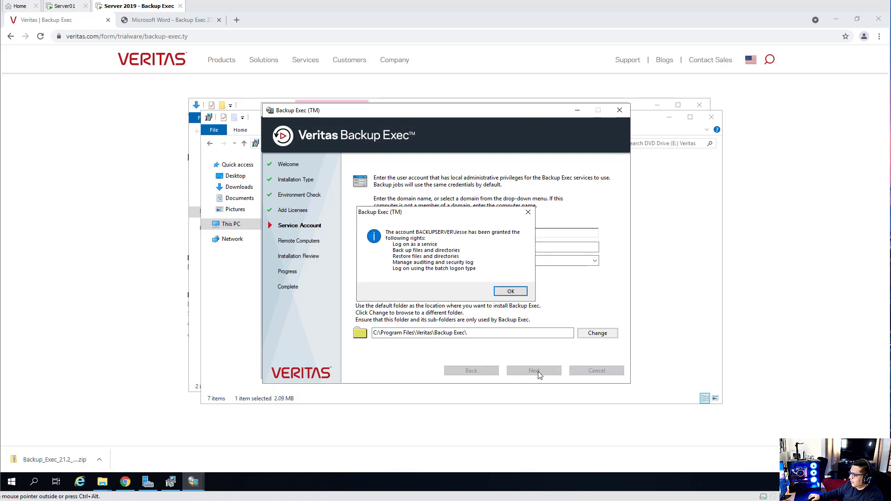
{"action": "left_click", "coordinate": [520, 296]}
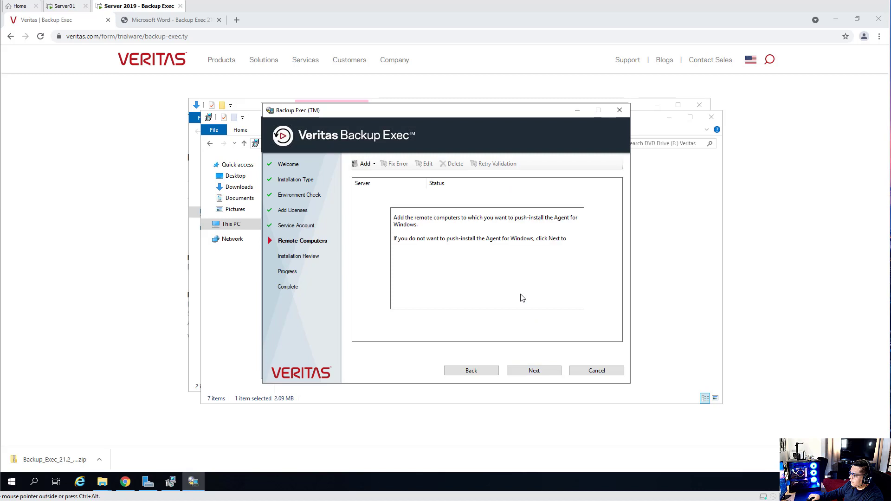
{"action": "left_click", "coordinate": [540, 373]}
{"action": "left_click_drag", "start_coordinate": [618, 205], "coordinate": [616, 251]}
Install Backup Exec, finish with Reboot system left checked, and submit the survey page.
{"action": "left_click", "coordinate": [523, 372]}
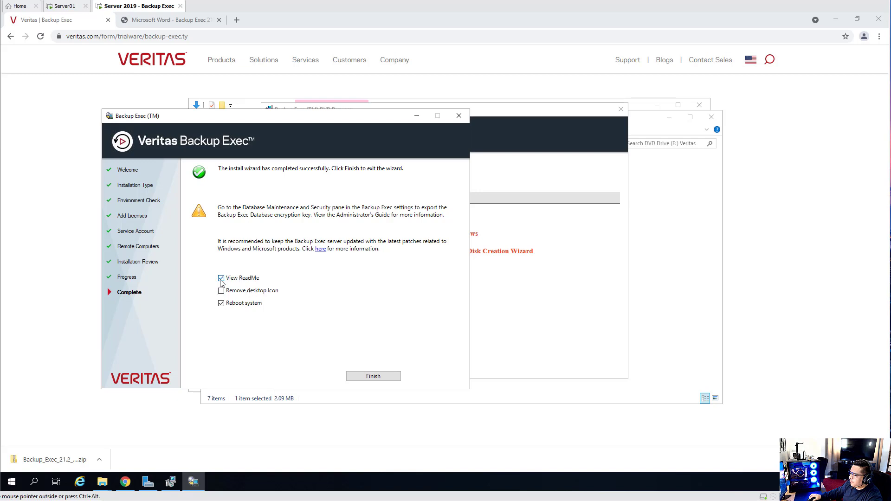
{"action": "left_click", "coordinate": [373, 376]}
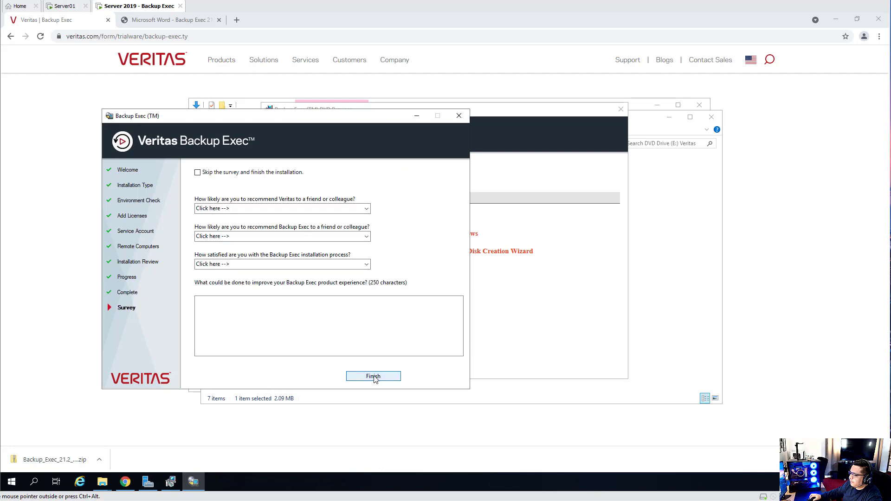
{"action": "left_click", "coordinate": [378, 381]}
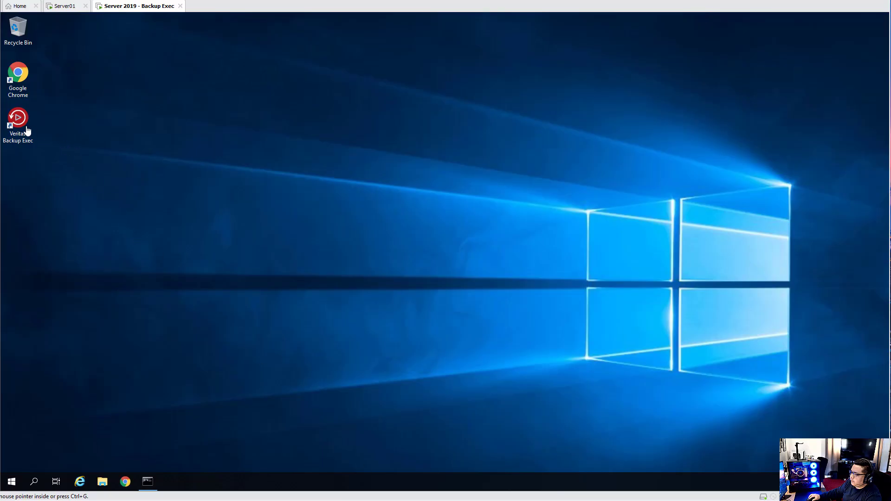
After the server restarts, start the Veritas Backup Exec console from its desktop icon.
{"action": "double_click", "coordinate": [27, 131]}
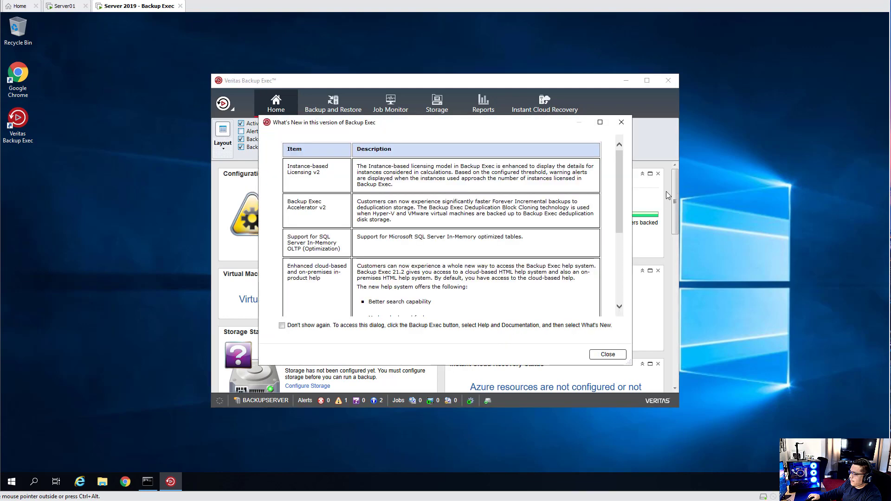
Close the What's New notes and maximize the Backup Exec window.
{"action": "left_click", "coordinate": [611, 355]}
{"action": "scroll", "coordinate": [675, 191], "scroll_direction": "down", "scroll_amount": 3}
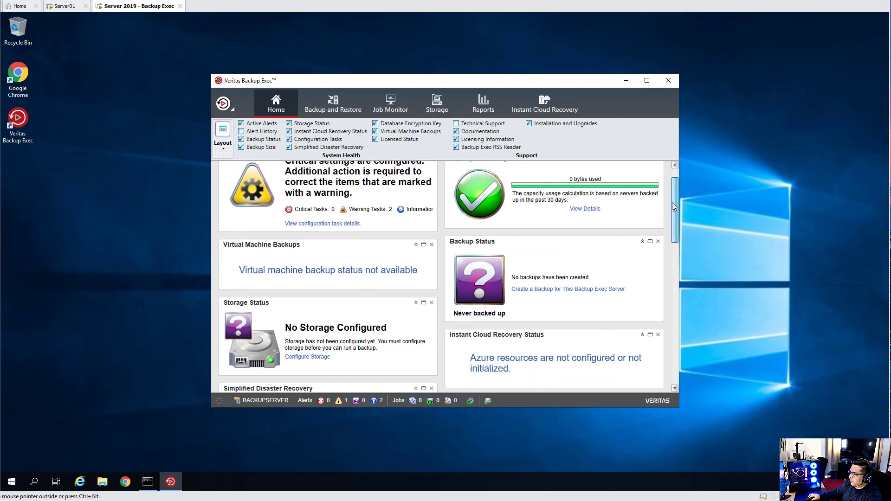
{"action": "left_click", "coordinate": [647, 80]}
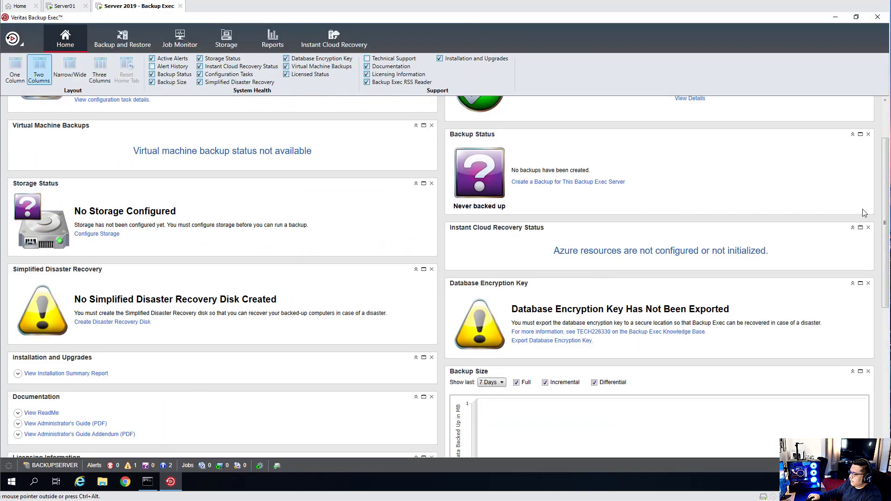
Scroll through the Home dashboard panels, noting the no-storage and unexported encryption key warnings.
{"action": "scroll", "coordinate": [886, 177], "scroll_direction": "up", "scroll_amount": 3}
{"action": "scroll", "coordinate": [886, 163], "scroll_direction": "up", "scroll_amount": 1}
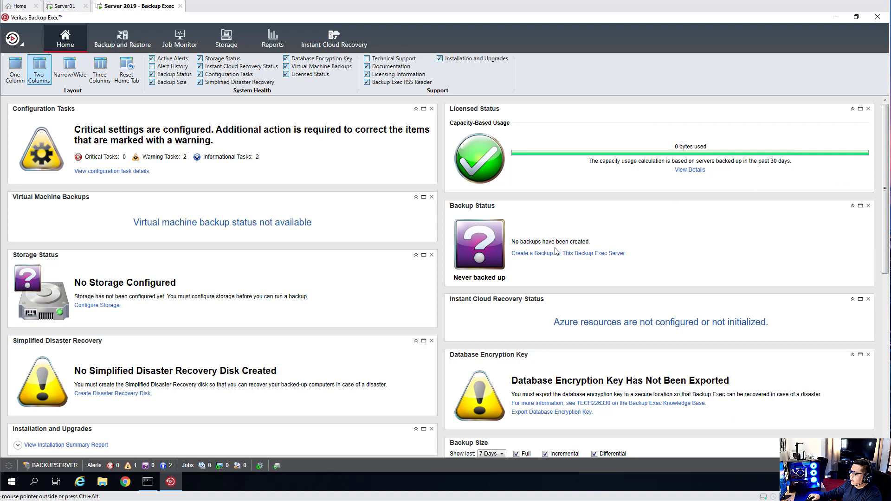
{"action": "scroll", "coordinate": [555, 256], "scroll_direction": "down", "scroll_amount": 1}
{"action": "scroll", "coordinate": [555, 255], "scroll_direction": "up", "scroll_amount": 1}
{"action": "scroll", "coordinate": [222, 310], "scroll_direction": "down", "scroll_amount": 1}
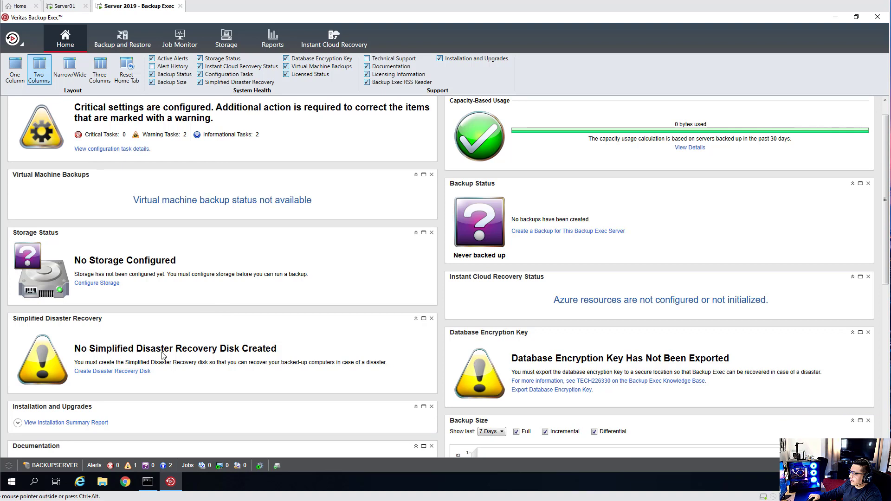
{"action": "scroll", "coordinate": [420, 333], "scroll_direction": "down", "scroll_amount": 1}
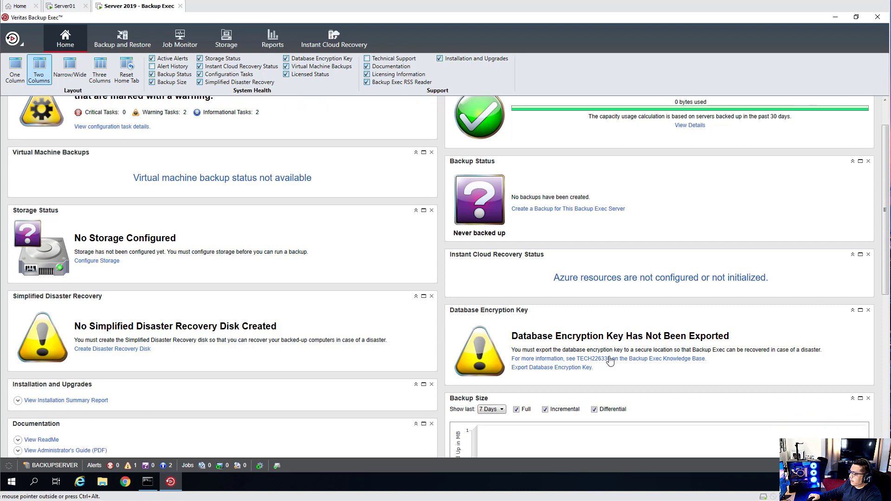
{"action": "scroll", "coordinate": [621, 361], "scroll_direction": "down", "scroll_amount": 2}
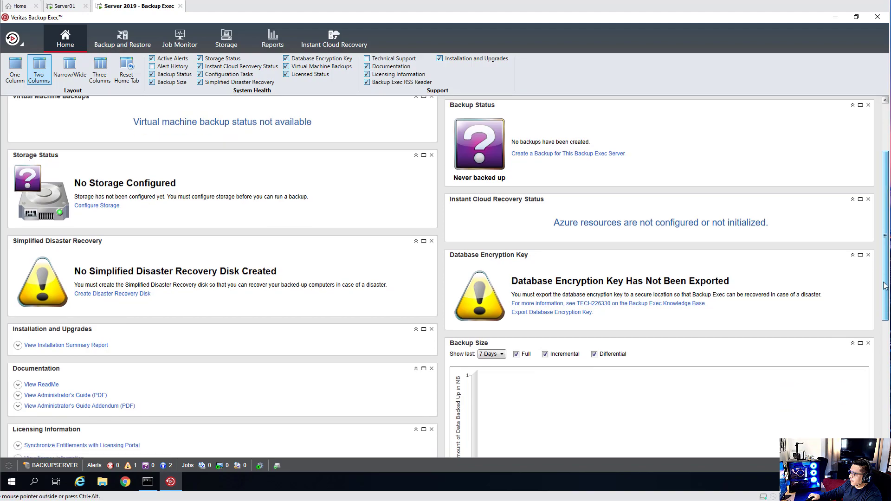
{"action": "scroll", "coordinate": [875, 382], "scroll_direction": "down", "scroll_amount": 7}
{"action": "scroll", "coordinate": [876, 384], "scroll_direction": "down", "scroll_amount": 3}
{"action": "scroll", "coordinate": [886, 304], "scroll_direction": "up", "scroll_amount": 2}
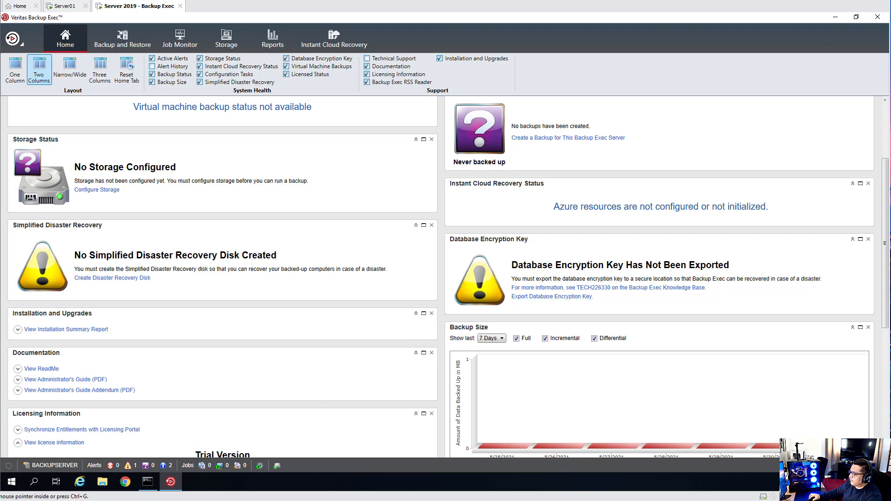
Export the database encryption key to C:\encryption\ and open that folder in File Explorer.
{"action": "left_click", "coordinate": [548, 298]}
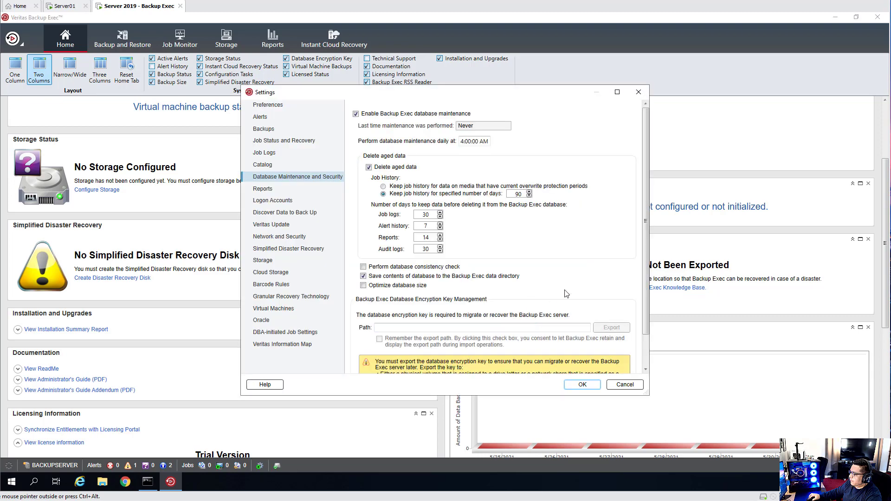
{"action": "left_click_drag", "start_coordinate": [649, 212], "coordinate": [641, 275]}
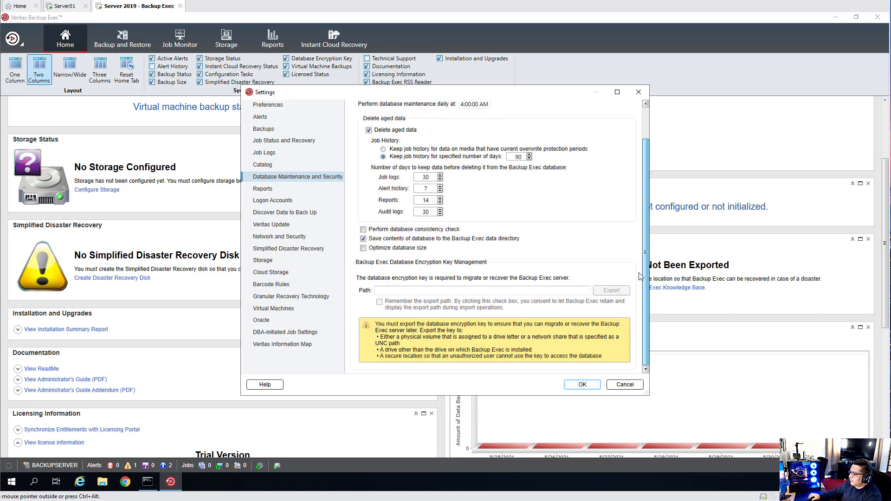
{"action": "left_click", "coordinate": [448, 292]}
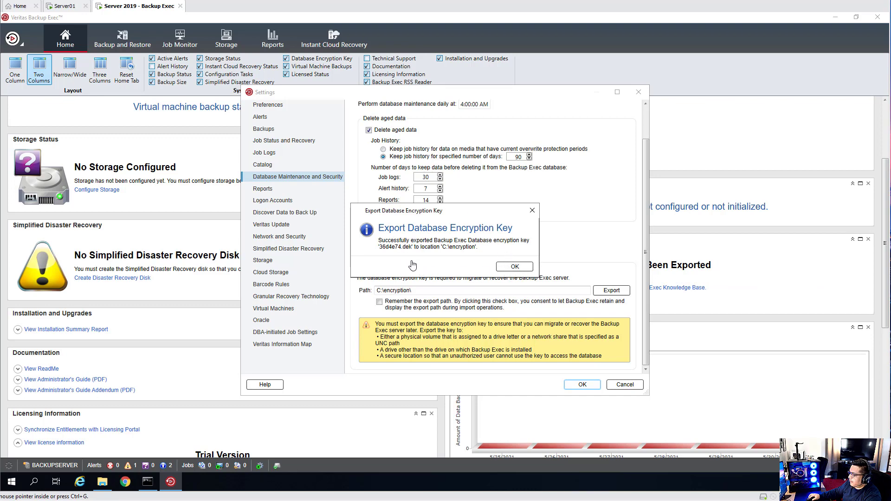
{"action": "left_click", "coordinate": [103, 482]}
Check that 36d4e74.dek is in C:\encryption, then dismiss Backup Exec's export success message.
{"action": "left_click", "coordinate": [306, 162]}
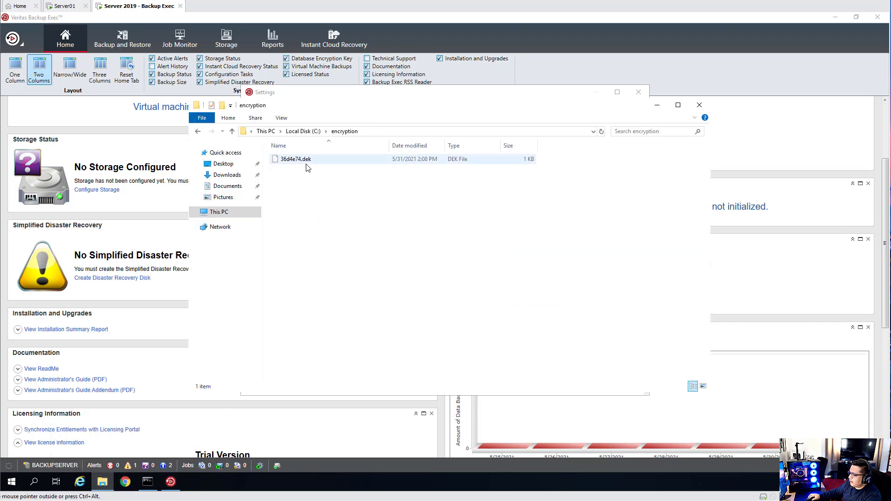
{"action": "left_click", "coordinate": [598, 97]}
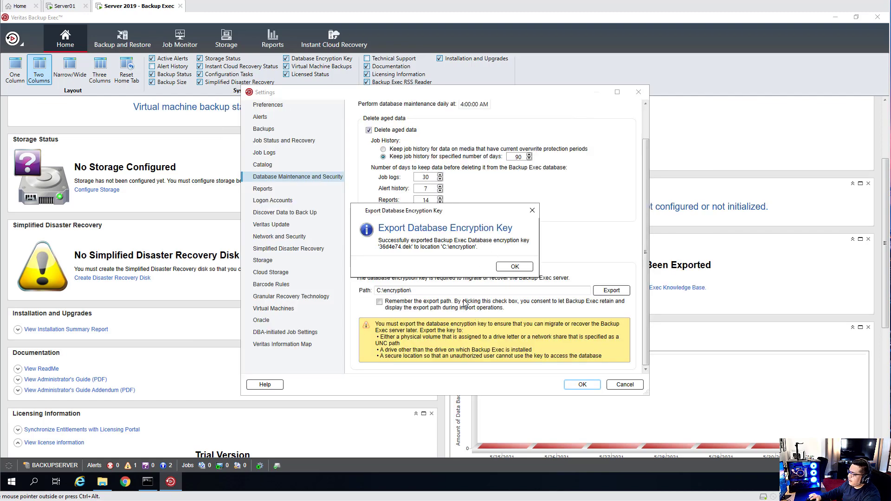
{"action": "left_click", "coordinate": [514, 267]}
Close Settings keeping the changes and choose Create Disaster Recovery Disk on the Home tab.
{"action": "key", "text": "Return"}
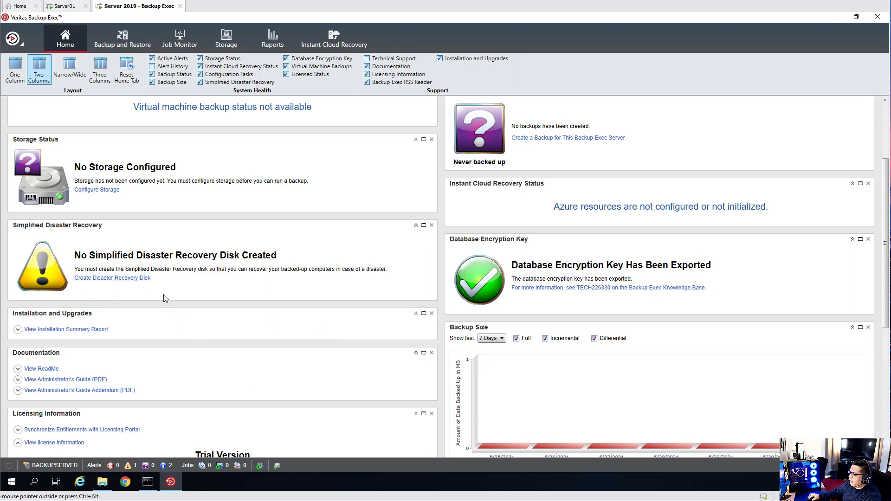
{"action": "left_click", "coordinate": [134, 279]}
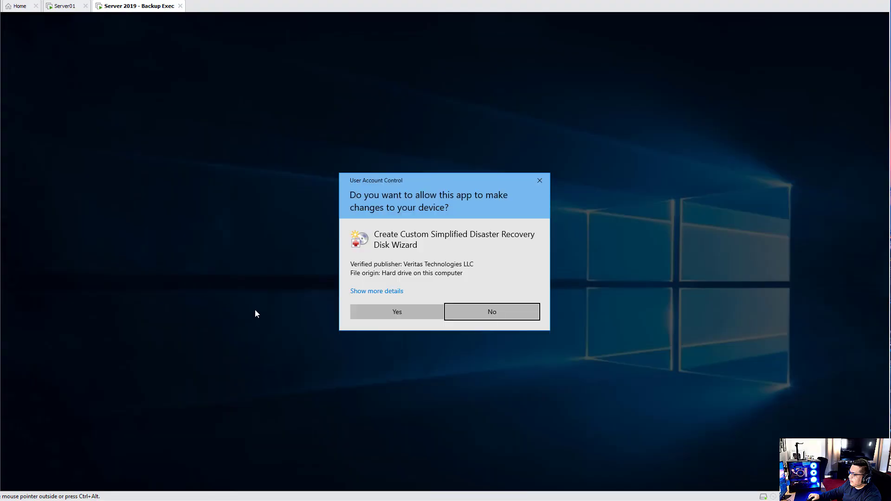
Allow the wizard through UAC and choose to create a new disaster recovery .iso image.
{"action": "left_click", "coordinate": [387, 316]}
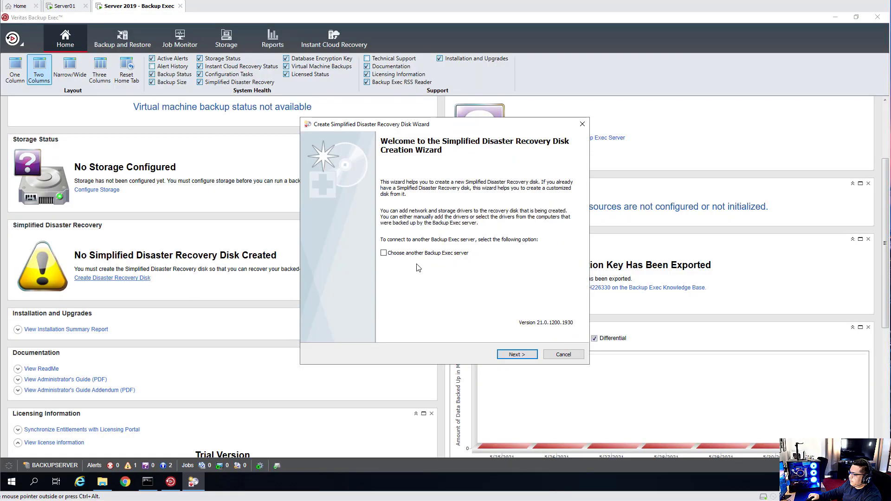
{"action": "left_click", "coordinate": [514, 356]}
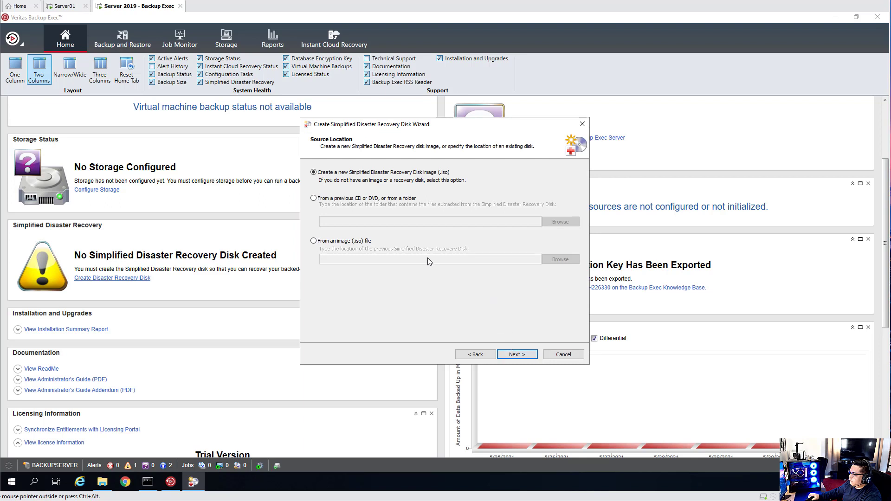
{"action": "left_click", "coordinate": [514, 356]}
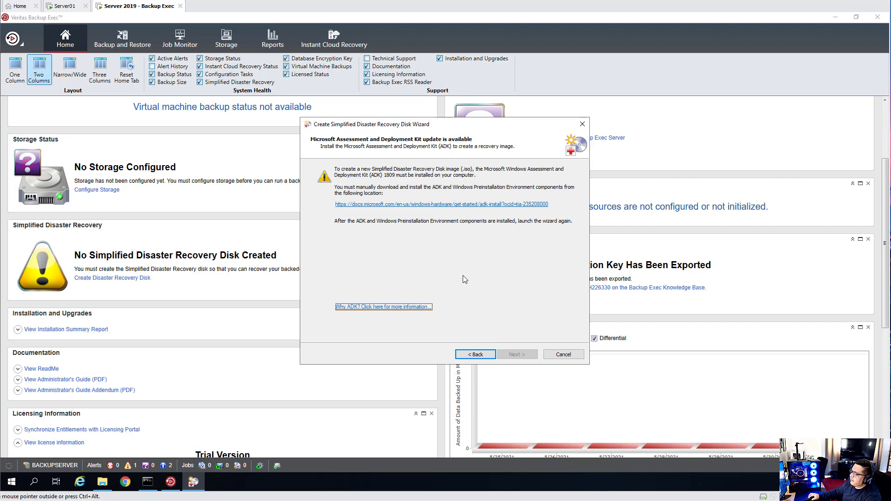
On the Windows ADK download page, start the ADK for Windows Server 2022 download.
{"action": "left_click", "coordinate": [445, 205]}
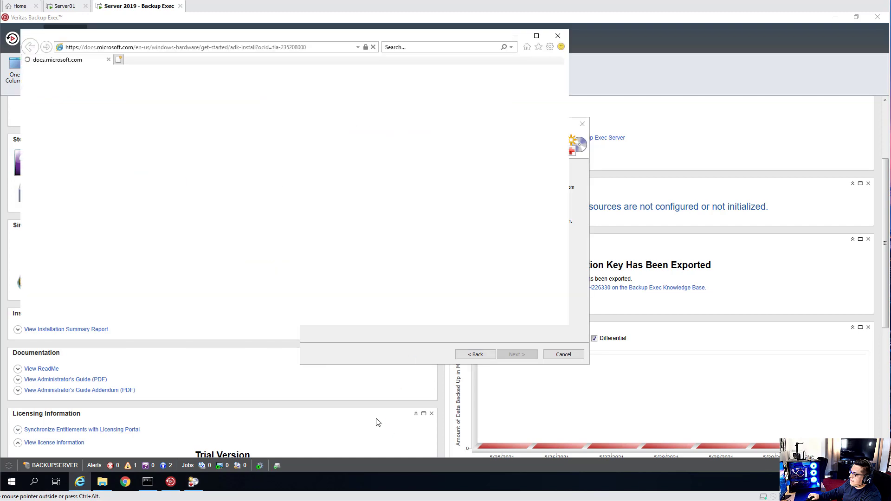
{"action": "scroll", "coordinate": [365, 266], "scroll_direction": "down", "scroll_amount": 3}
{"action": "scroll", "coordinate": [366, 266], "scroll_direction": "down", "scroll_amount": 5}
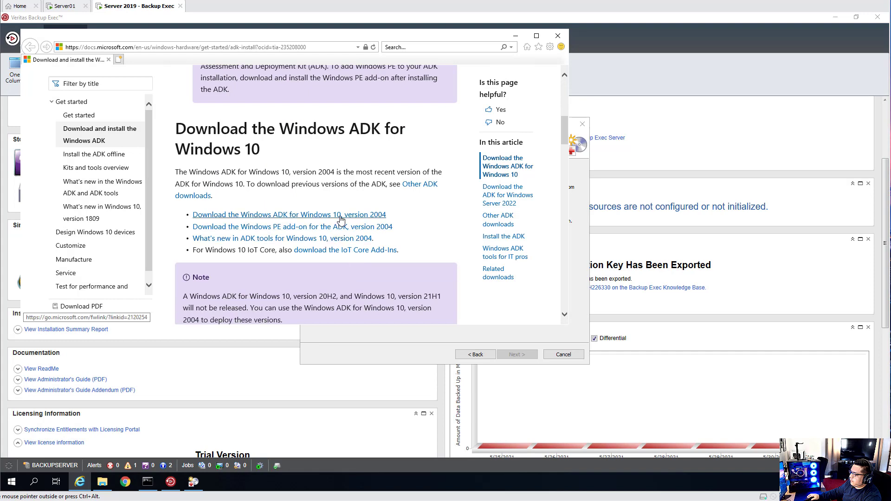
{"action": "scroll", "coordinate": [423, 248], "scroll_direction": "down", "scroll_amount": 5}
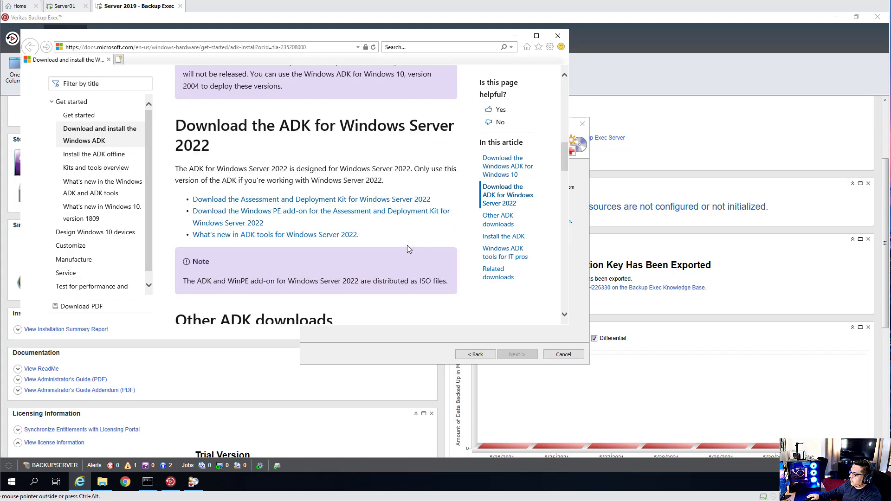
{"action": "scroll", "coordinate": [394, 241], "scroll_direction": "down", "scroll_amount": 2}
{"action": "scroll", "coordinate": [353, 234], "scroll_direction": "up", "scroll_amount": 2}
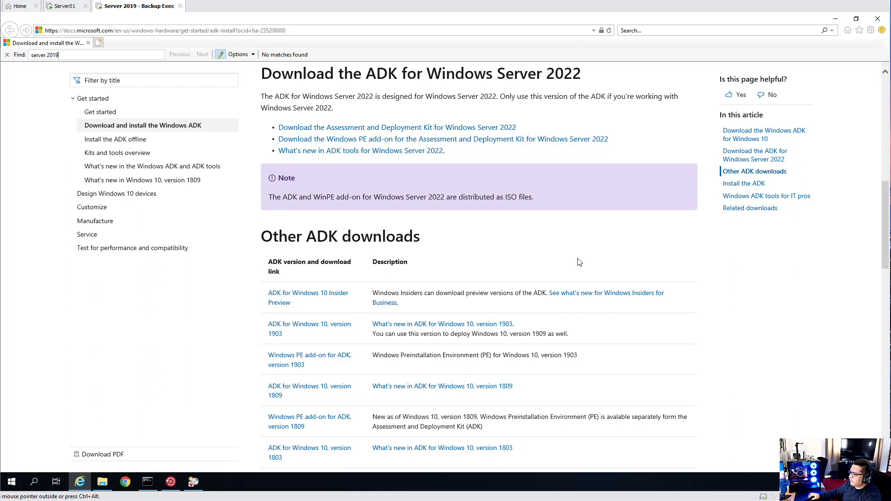
{"action": "left_click", "coordinate": [509, 127]}
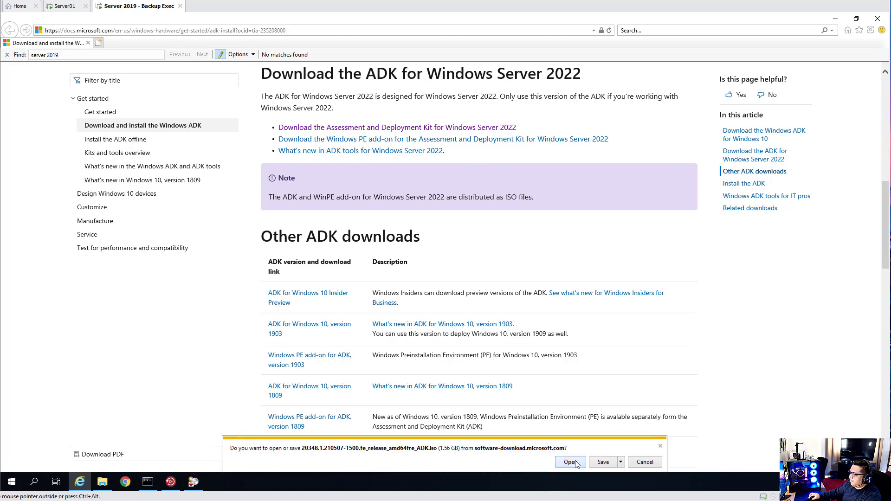
Save the ADK .iso disc image and show it in the Downloads folder.
{"action": "left_click", "coordinate": [612, 464]}
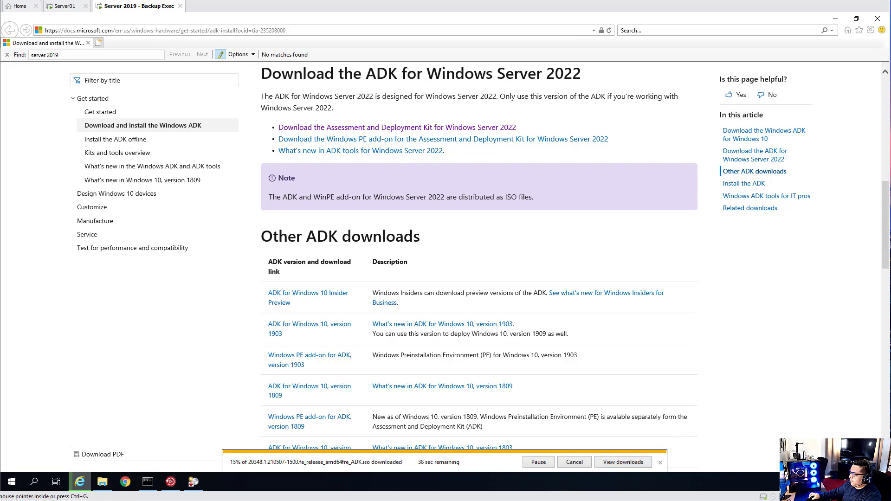
{"action": "left_click", "coordinate": [568, 463]}
{"action": "right_click", "coordinate": [324, 185]}
Mount the ADK disc image and launch adksetup from it.
{"action": "left_click", "coordinate": [337, 191]}
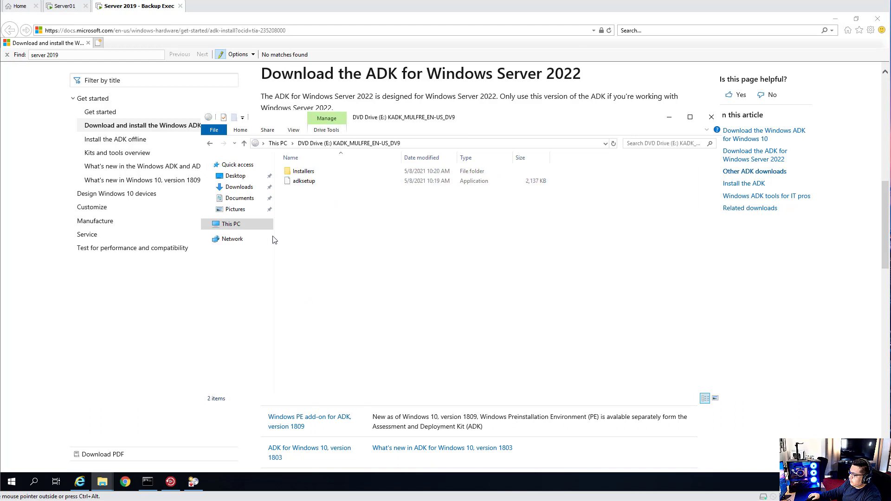
{"action": "left_click", "coordinate": [304, 182]}
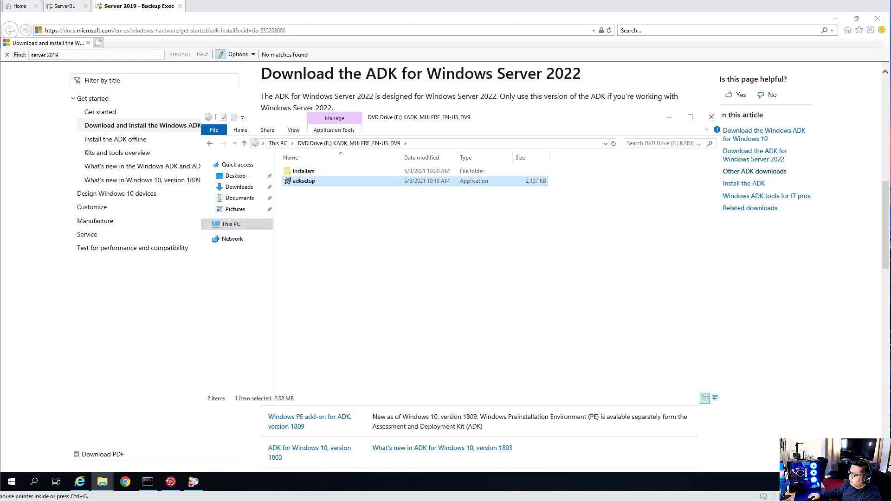
{"action": "double_click", "coordinate": [304, 181]}
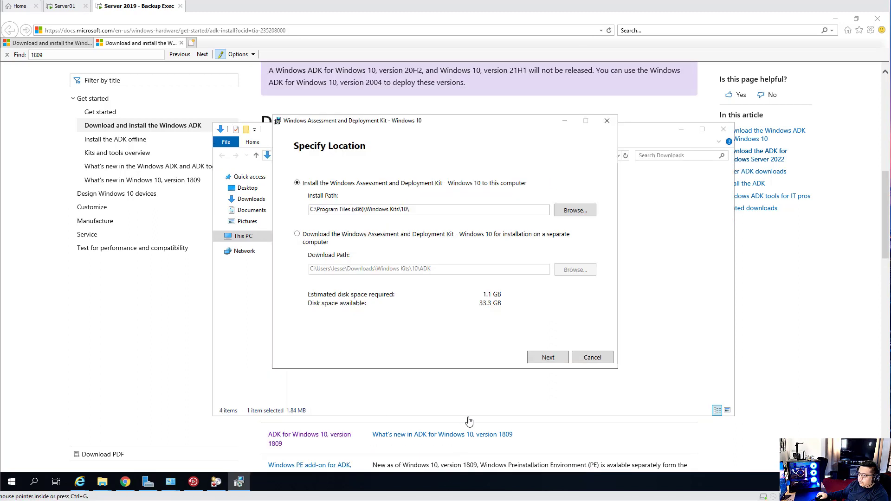
Keep the default install path, decline usage data reporting, and accept the ADK license.
{"action": "left_click", "coordinate": [546, 357]}
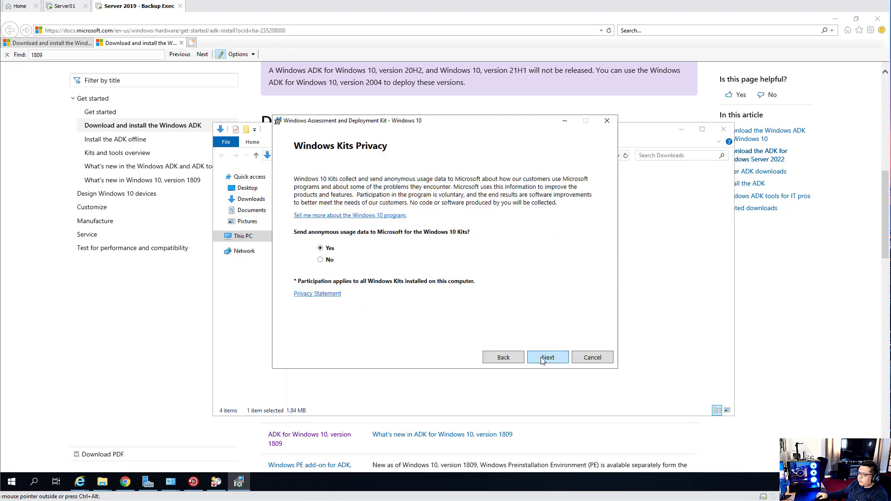
{"action": "left_click", "coordinate": [320, 260]}
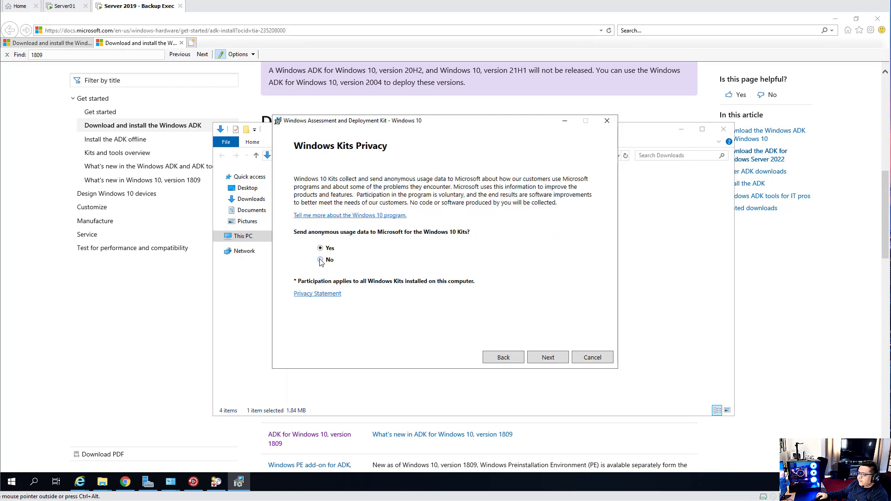
{"action": "left_click", "coordinate": [550, 361]}
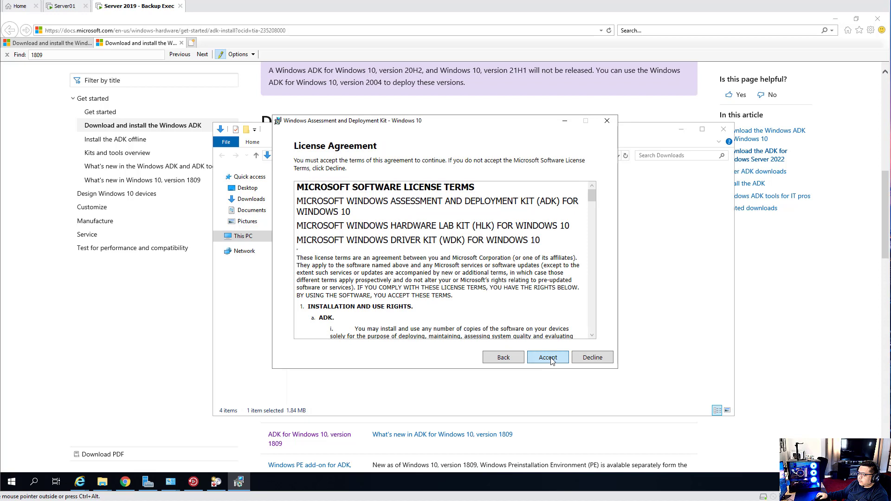
{"action": "left_click", "coordinate": [551, 361]}
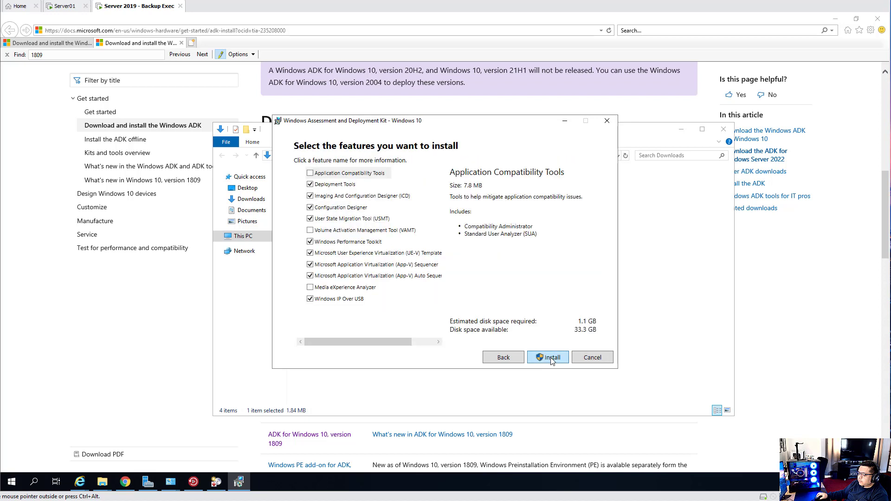
Untick every feature except Deployment Tools and install it, approving the permission prompt.
{"action": "left_click", "coordinate": [310, 299]}
{"action": "left_click", "coordinate": [310, 275]}
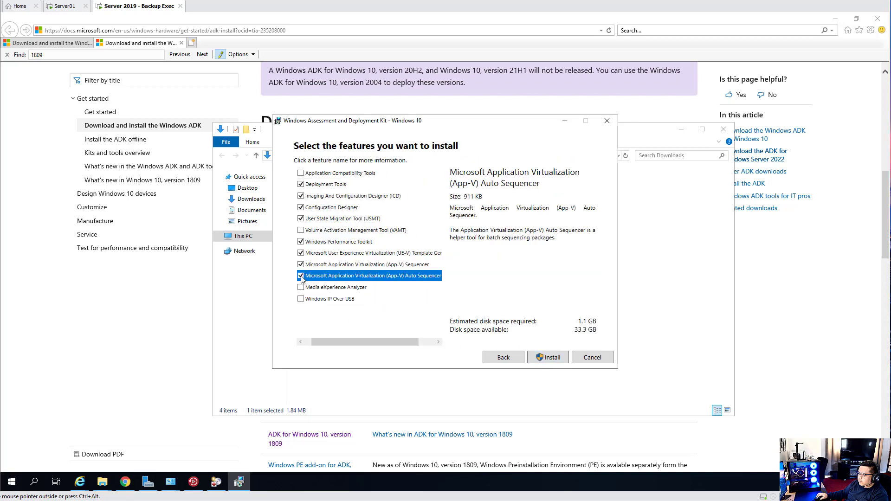
{"action": "left_click", "coordinate": [301, 264]}
{"action": "left_click", "coordinate": [301, 253]}
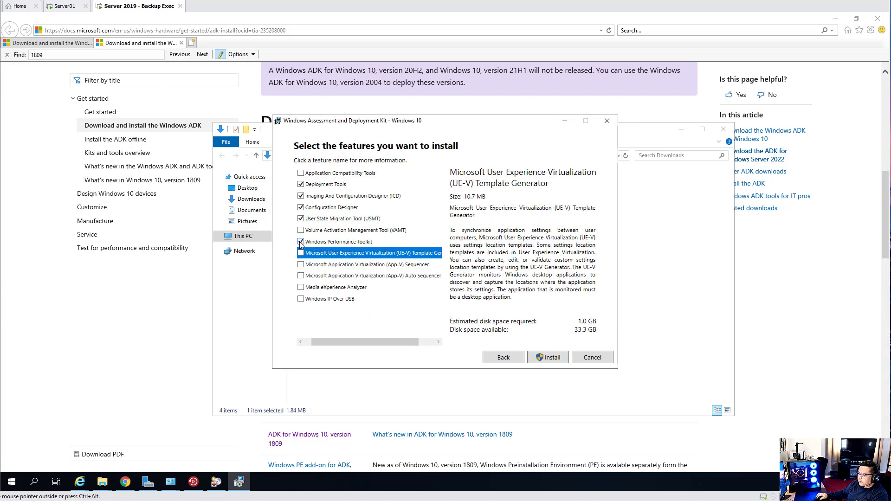
{"action": "left_click", "coordinate": [301, 242]}
{"action": "left_click", "coordinate": [301, 219]}
{"action": "left_click", "coordinate": [301, 208]}
{"action": "left_click", "coordinate": [301, 196]}
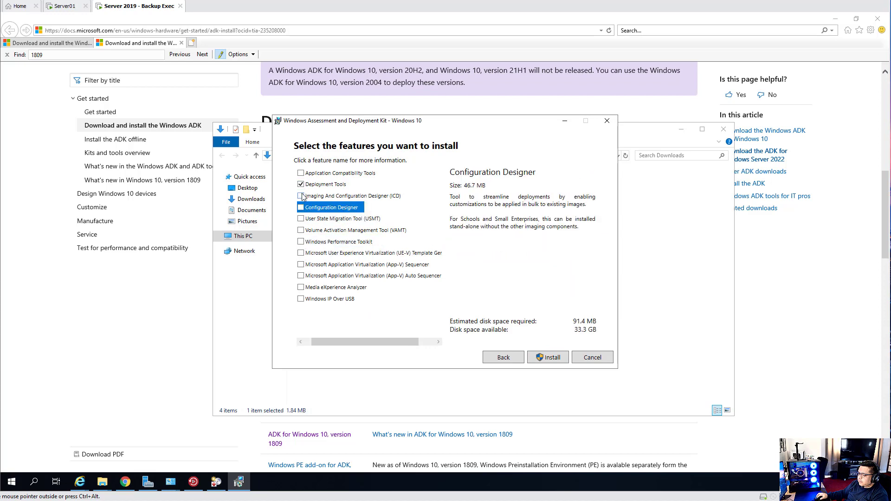
{"action": "left_click", "coordinate": [551, 359]}
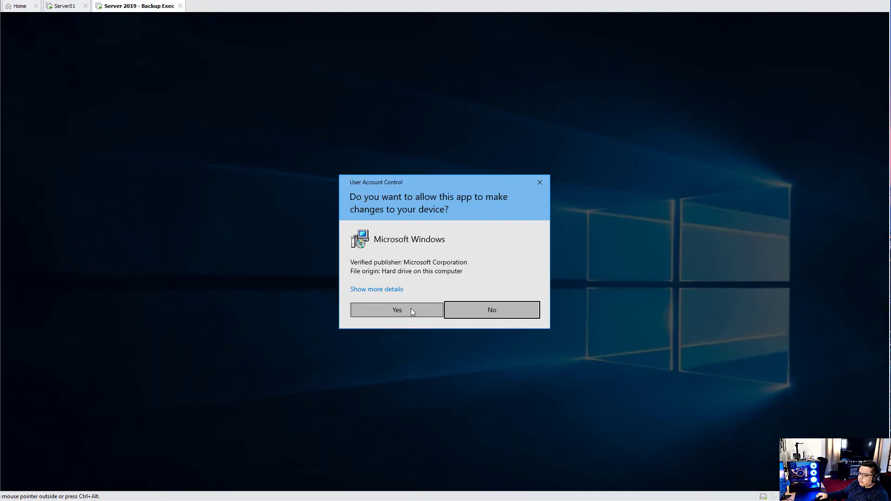
{"action": "left_click", "coordinate": [411, 308]}
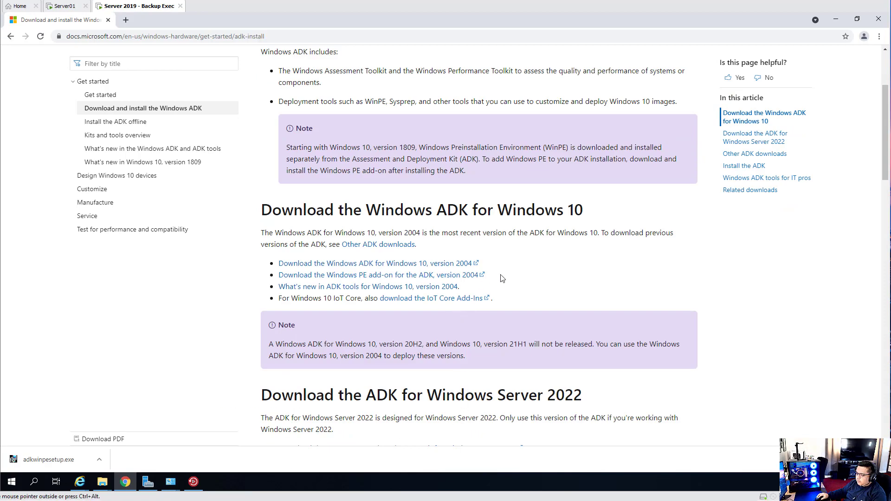
Run adkwinpesetup.exe, accept its license, and install the Windows PE add-on to the default location.
{"action": "left_click_drag", "start_coordinate": [258, 277], "coordinate": [498, 278]}
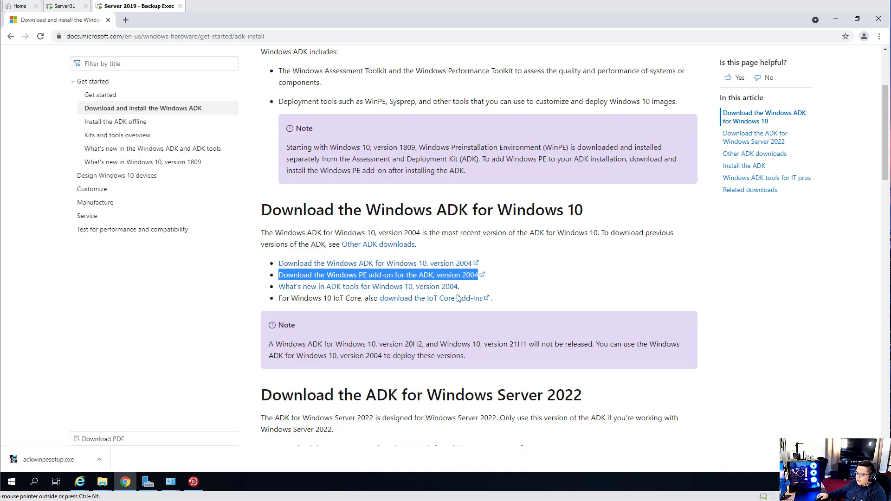
{"action": "left_click", "coordinate": [49, 461]}
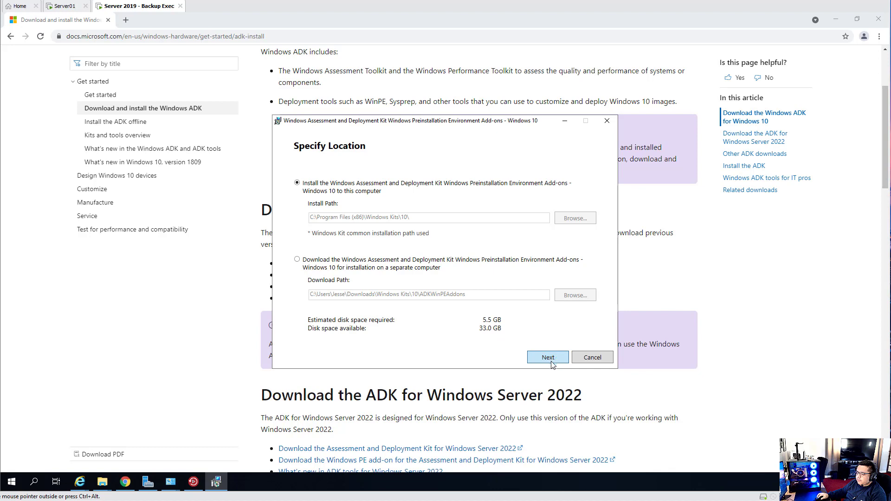
{"action": "left_click", "coordinate": [545, 357]}
{"action": "left_click", "coordinate": [546, 357]}
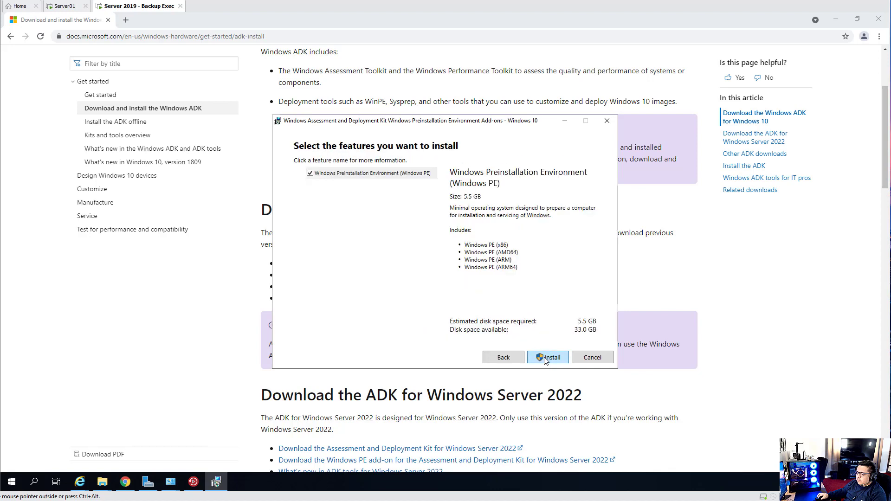
{"action": "left_click", "coordinate": [544, 358]}
{"action": "left_click", "coordinate": [396, 307]}
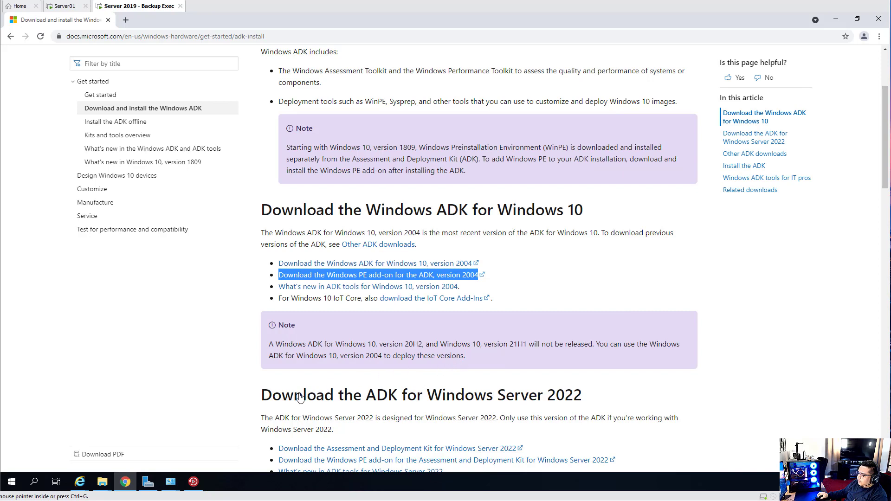
{"action": "left_click", "coordinate": [193, 483]}
Start the Create Disaster Recovery Disk wizard for a new image with 64-bit English startup options.
{"action": "left_click", "coordinate": [98, 394]}
{"action": "left_click", "coordinate": [423, 311]}
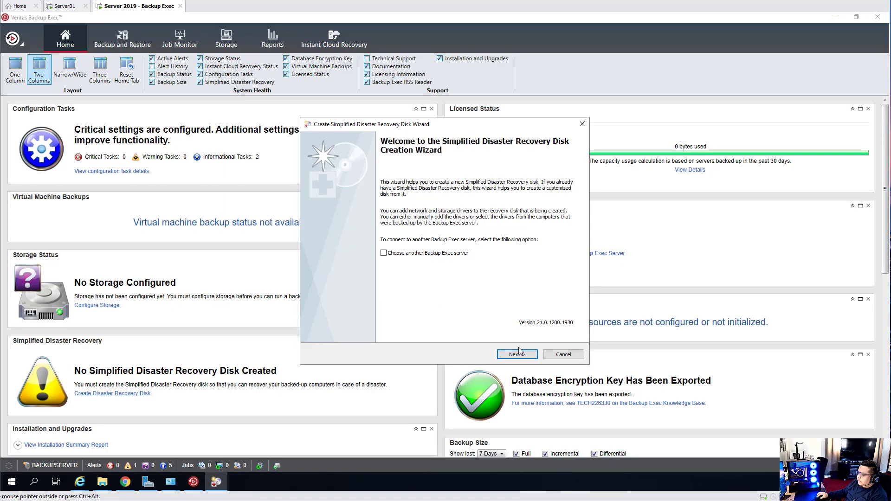
{"action": "left_click", "coordinate": [519, 356]}
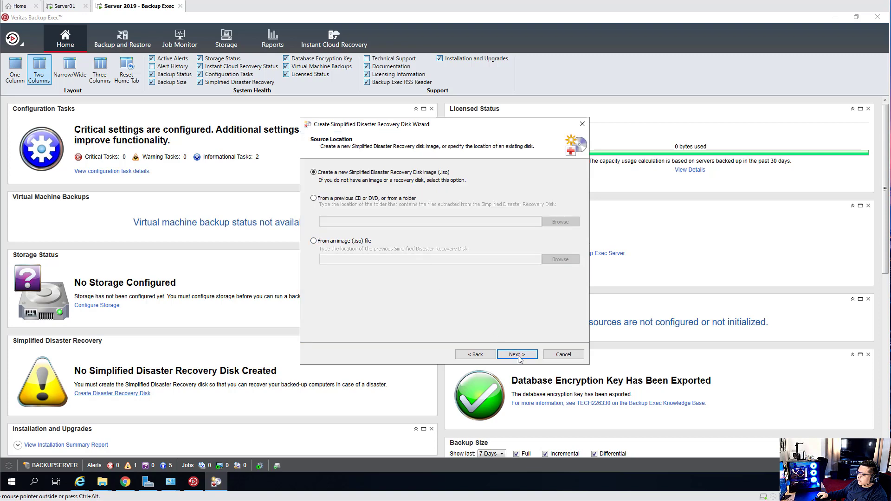
{"action": "left_click", "coordinate": [519, 355]}
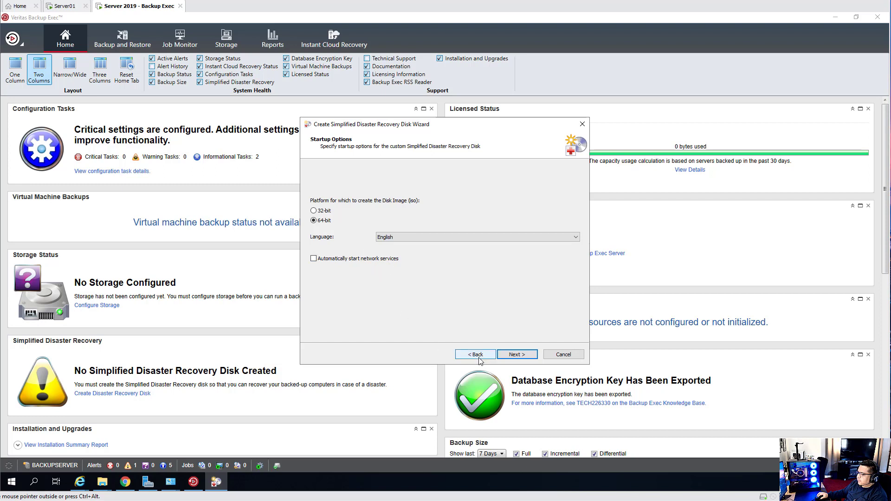
{"action": "left_click", "coordinate": [518, 354]}
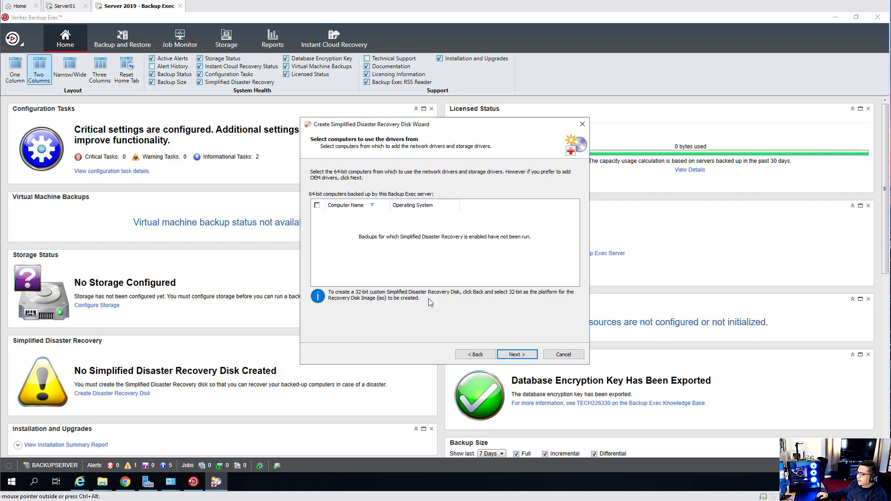
Skip source computers and extra drivers, accept the image location, reach Summary, then cancel.
{"action": "left_click", "coordinate": [516, 354]}
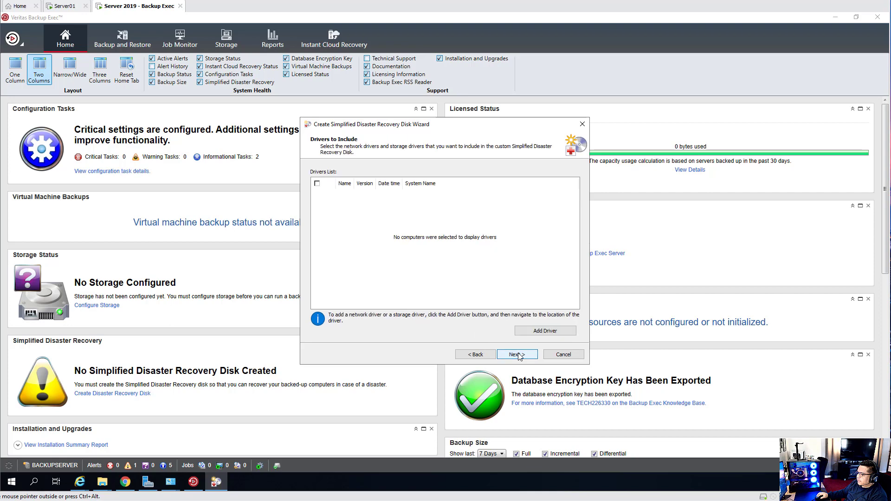
{"action": "left_click", "coordinate": [516, 355]}
{"action": "left_click", "coordinate": [517, 355]}
{"action": "left_click", "coordinate": [518, 355]}
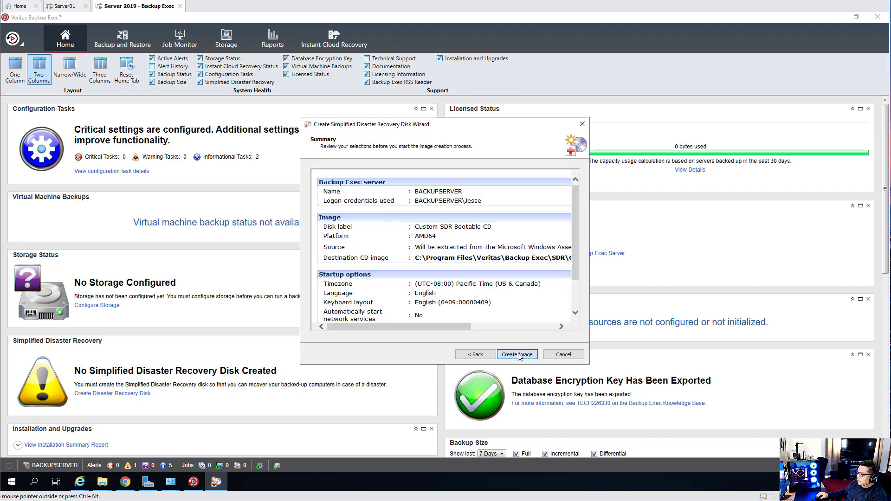
{"action": "left_click", "coordinate": [575, 356]}
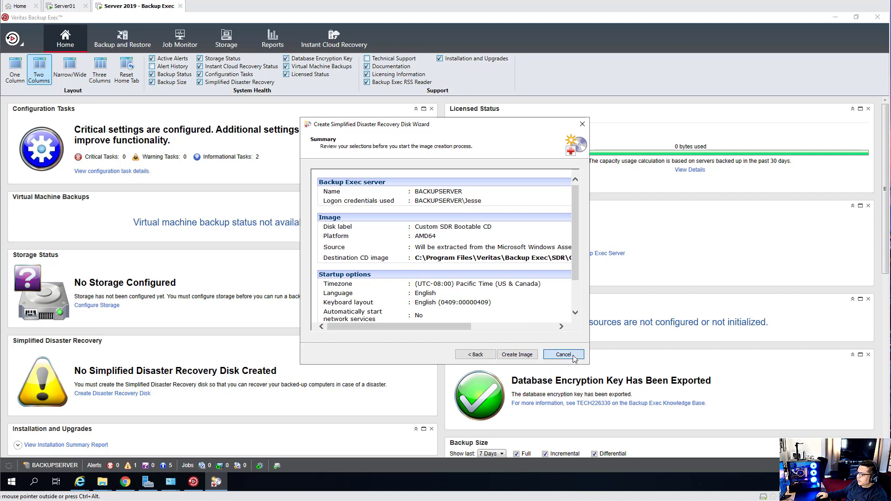